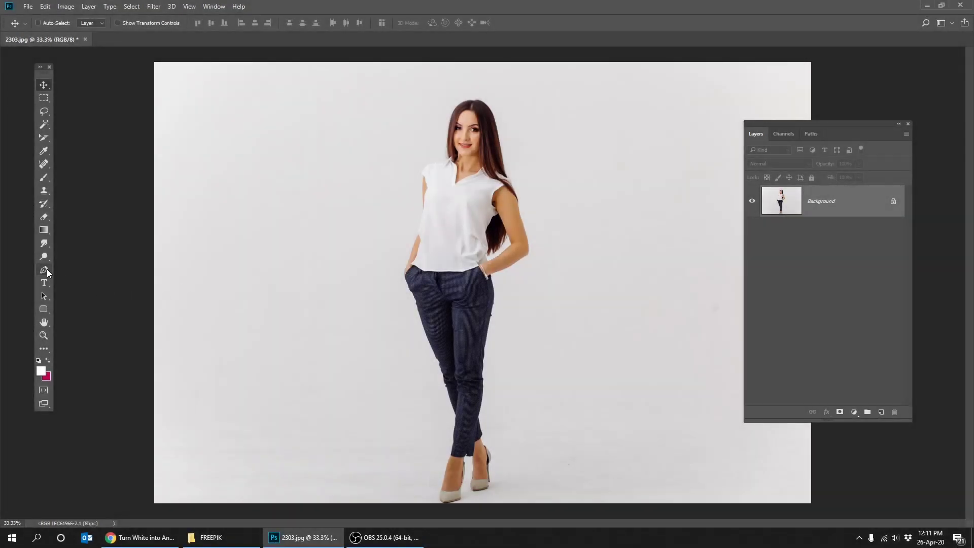
Step: Start a Pen path at the blouse hem beside the bracelet and trace leftward along the edge above the trousers
click(45, 270)
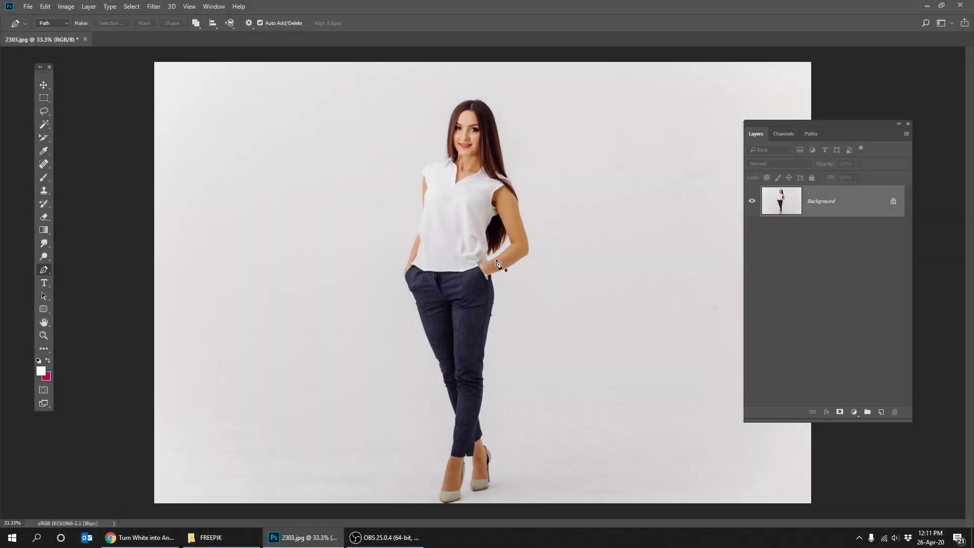
ctrl+click(483, 258)
ctrl+click(483, 259)
ctrl+click(482, 258)
ctrl+click(483, 260)
ctrl+click(483, 263)
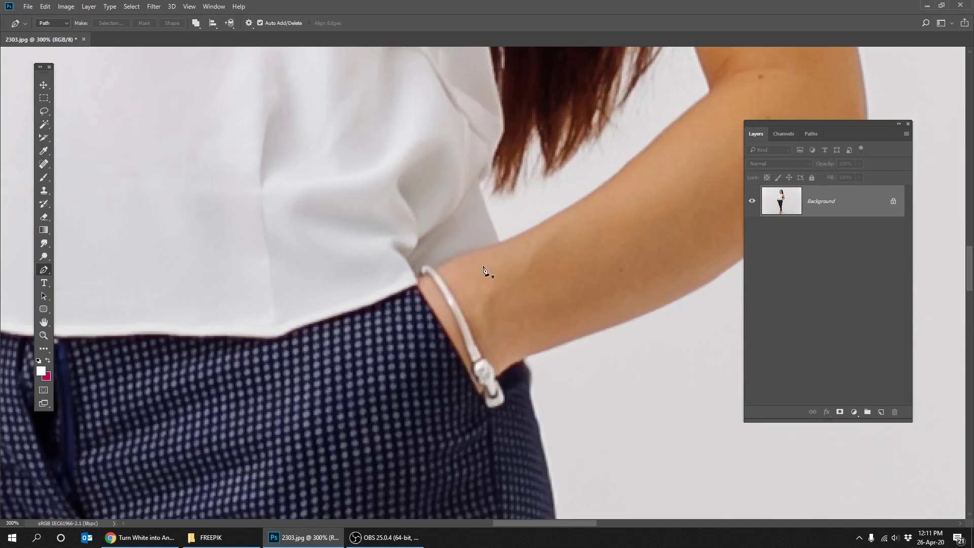
click(417, 287)
drag(301, 330, 427, 281)
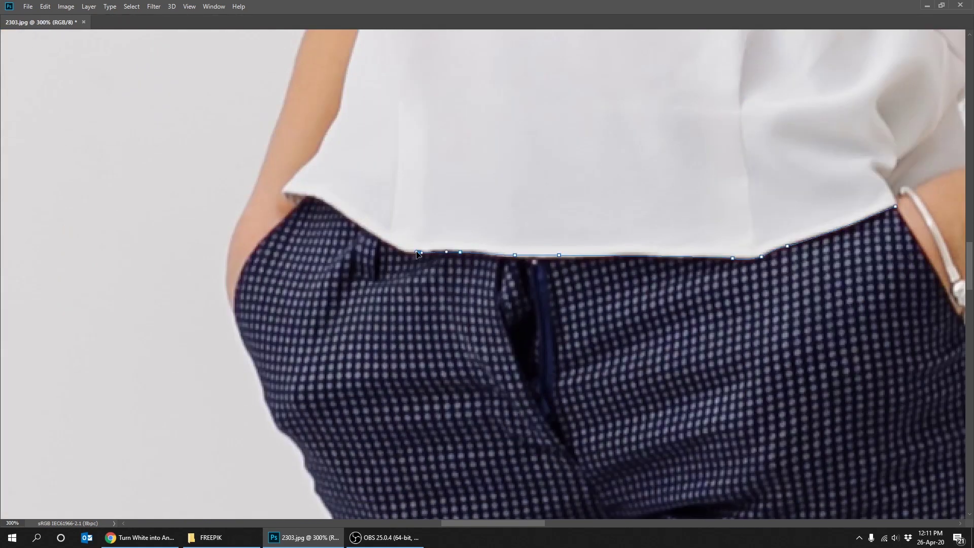
mouse_move(356, 226)
mouse_down()
mouse_move(438, 249)
mouse_move(254, 417)
mouse_up()
Step: Continue the path around the left corner of the hem and up the left side of the blouse
click(406, 244)
key(ctrl+plus)
key(ctrl+plus)
click(307, 352)
drag(344, 299, 304, 423)
drag(305, 378, 306, 371)
drag(345, 227, 395, 323)
click(390, 310)
click(365, 268)
click(358, 253)
click(348, 228)
drag(383, 136, 306, 344)
drag(306, 344, 316, 323)
drag(343, 185, 266, 372)
drag(265, 372, 251, 492)
drag(252, 491, 263, 415)
drag(268, 265, 249, 380)
drag(249, 380, 251, 369)
drag(282, 284, 293, 270)
Step: Trace the path around the left sleeve opening and over the shoulder to the collar
drag(294, 260, 296, 397)
click(290, 360)
click(280, 322)
click(272, 309)
click(262, 310)
mouse_move(273, 310)
mouse_down()
mouse_move(273, 361)
mouse_move(274, 311)
mouse_up()
click(257, 280)
drag(281, 302, 289, 297)
drag(307, 264, 315, 257)
drag(416, 261, 251, 283)
drag(238, 263, 328, 246)
drag(347, 248, 366, 254)
drag(388, 250, 392, 248)
drag(436, 225, 450, 219)
drag(469, 200, 509, 224)
click(514, 164)
Step: Trace the left collar edge and bring the path down to the point of the V-neck
drag(558, 304, 462, 208)
drag(490, 190, 495, 206)
drag(492, 320, 504, 218)
drag(503, 225, 491, 302)
key(ctrl+z)
drag(514, 150, 514, 170)
drag(485, 362, 487, 372)
key(ctrl+z)
click(493, 362)
click(501, 357)
Step: Trace the right side of the neckline up to where the collar meets the hair
mouse_move(660, 276)
mouse_down()
mouse_move(379, 266)
mouse_move(401, 244)
mouse_up()
drag(452, 232, 372, 254)
key(ctrl+z)
key(ctrl+z)
drag(220, 297, 225, 292)
click(319, 266)
click(367, 243)
drag(378, 243, 332, 271)
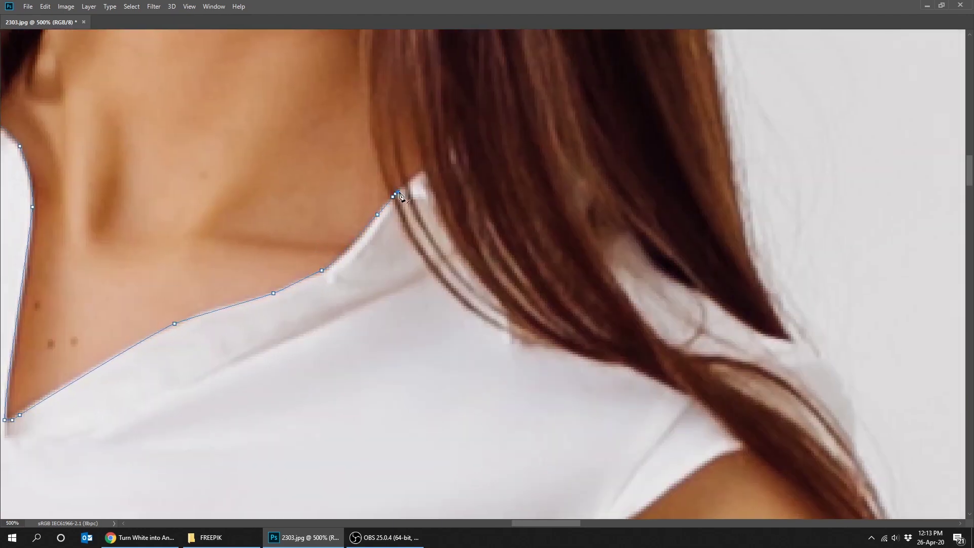
Step: Remove the last misplaced anchors and trace the blouse edge along the hair over the right shoulder
key(ctrl+z)
key(ctrl+z)
drag(392, 198, 393, 205)
click(466, 304)
click(511, 335)
drag(574, 352, 465, 197)
click(501, 209)
click(577, 237)
drag(589, 247, 597, 189)
click(613, 245)
Step: Trace the path around the right sleeve opening and armhole of the blouse
drag(552, 301, 522, 212)
drag(495, 245, 485, 261)
drag(460, 438, 436, 351)
drag(444, 240, 445, 260)
click(437, 316)
drag(462, 352, 418, 242)
drag(403, 244, 443, 270)
click(456, 274)
drag(491, 357, 427, 192)
click(436, 204)
drag(416, 220, 368, 248)
drag(337, 278, 335, 284)
drag(322, 360, 389, 230)
drag(349, 261, 337, 272)
Step: Trace the right side of the blouse past the hair and forearm, and close the path at the hem
drag(369, 237, 332, 291)
drag(311, 350, 365, 158)
drag(368, 185, 369, 197)
drag(396, 290, 385, 215)
drag(414, 396, 449, 322)
drag(433, 239, 433, 263)
click(415, 276)
drag(392, 317, 394, 330)
drag(415, 377, 410, 243)
click(411, 261)
click(421, 289)
drag(380, 300, 458, 239)
drag(432, 249, 423, 256)
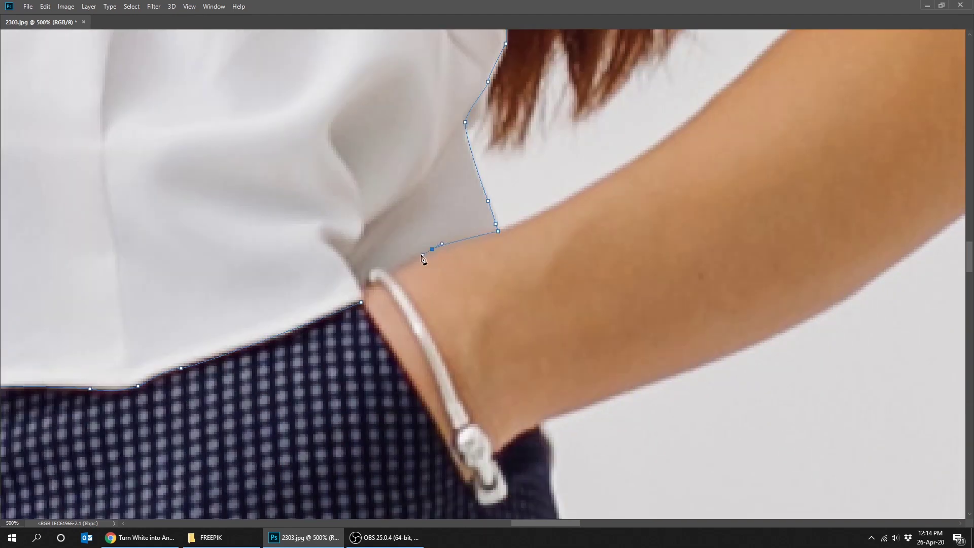
click(367, 277)
click(366, 284)
Step: Convert the closed blouse path into a selection
key(ctrl+0)
key(Tab)
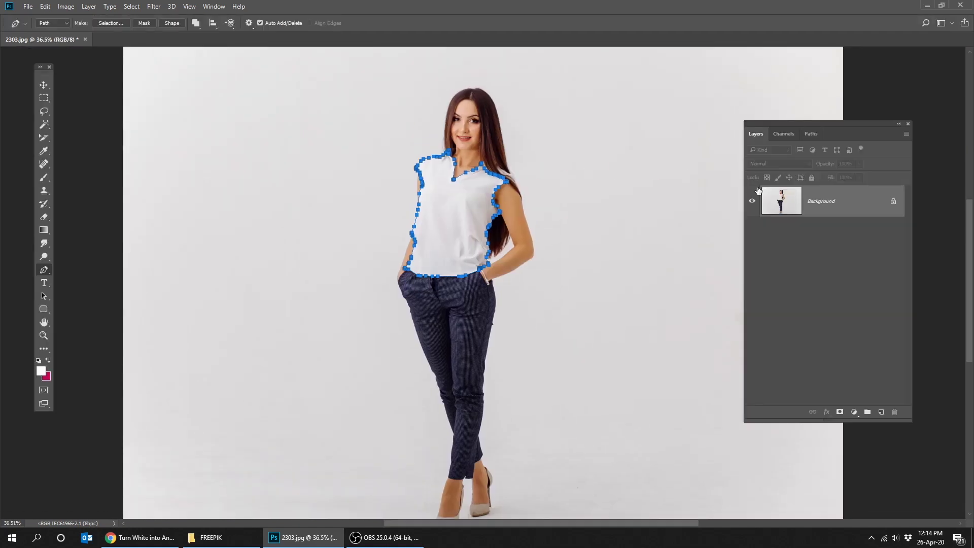
right_click(456, 186)
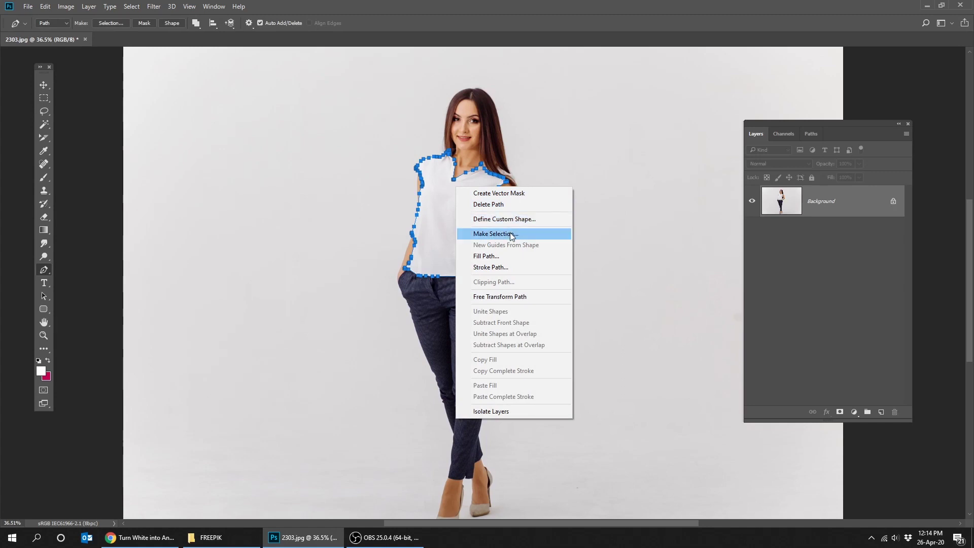
click(548, 234)
click(515, 150)
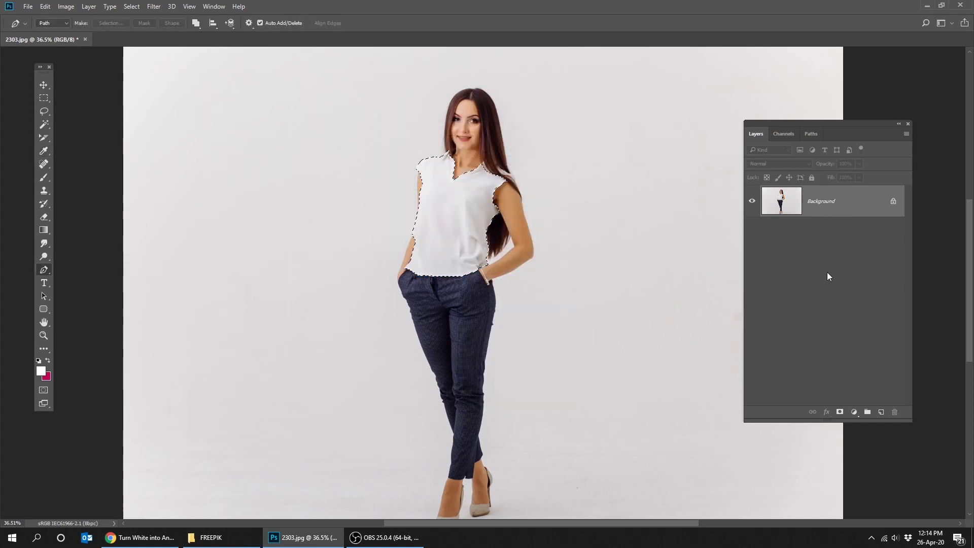
Step: Add a Solid Color fill layer over the selected blouse using the salmon pink #ff8c8c
click(855, 413)
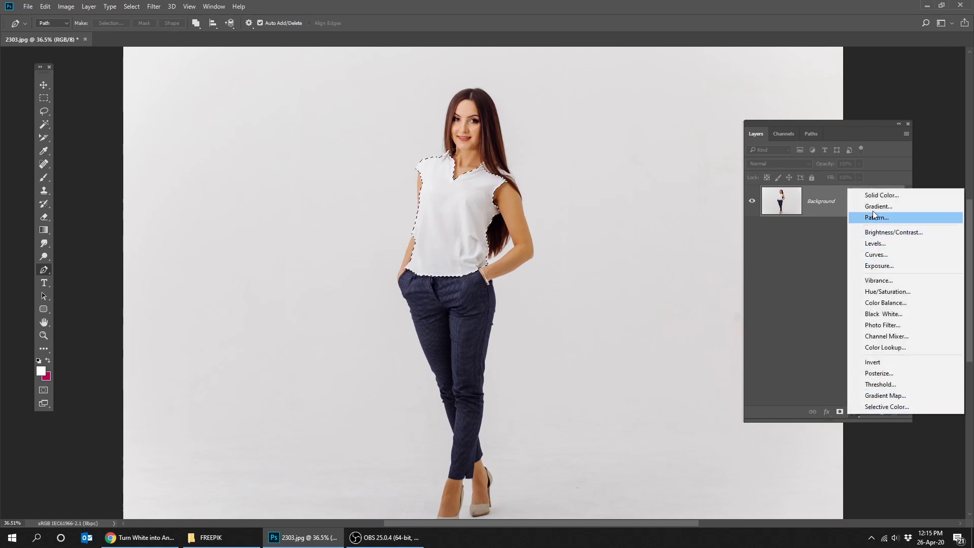
click(881, 195)
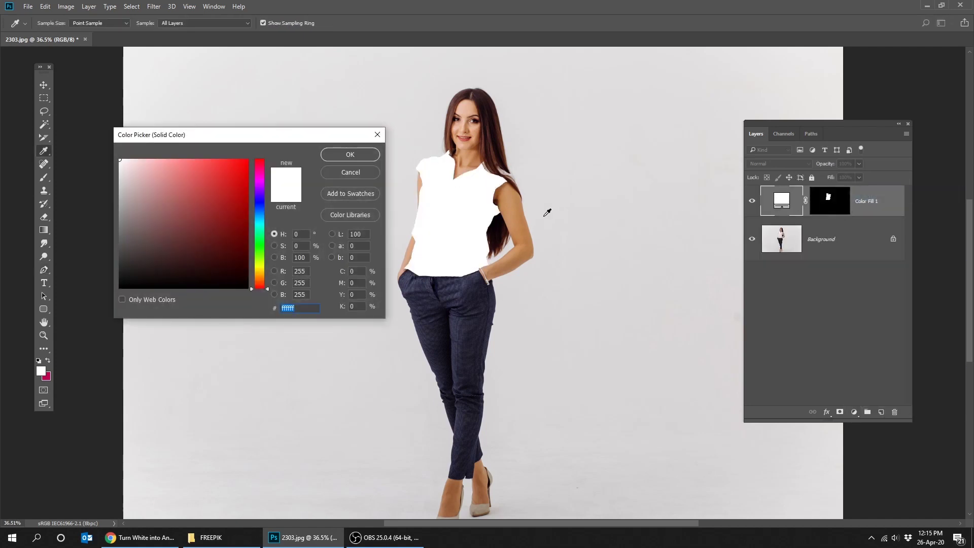
drag(226, 196, 178, 159)
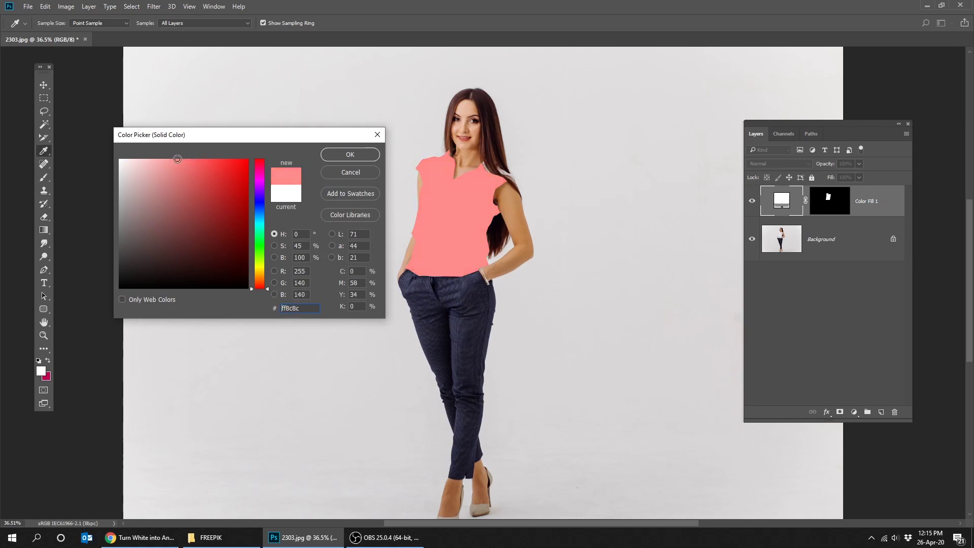
click(338, 155)
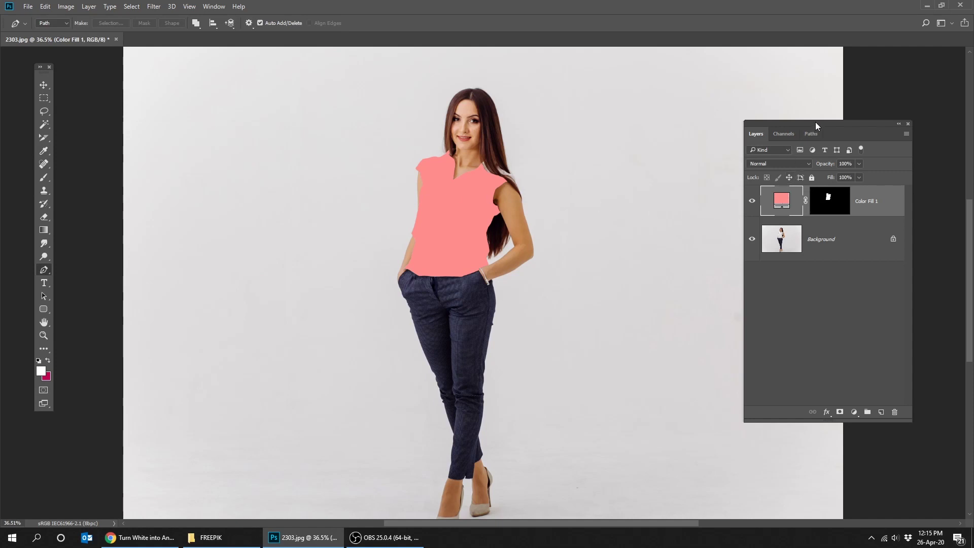
Step: Set the color fill layer's blend mode to Multiply
drag(815, 122, 678, 100)
click(659, 142)
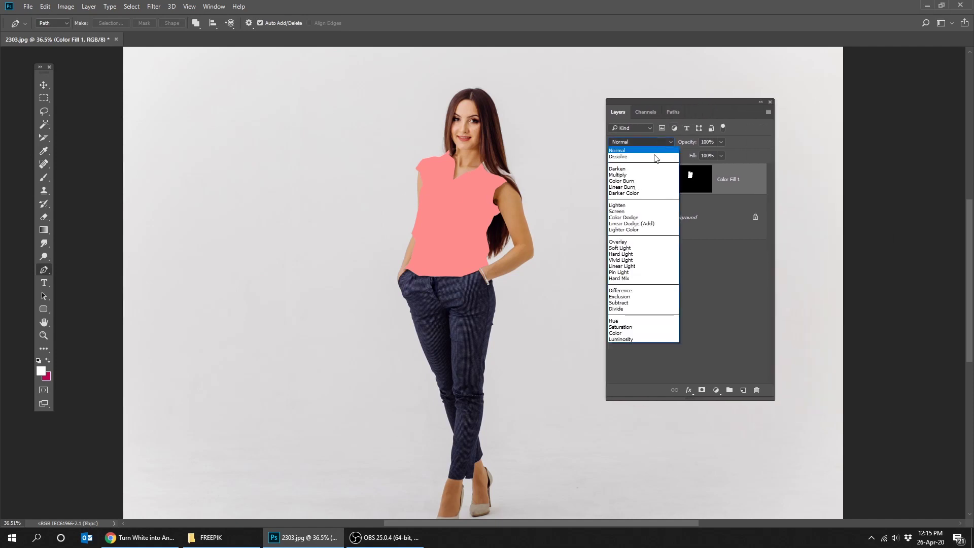
click(629, 175)
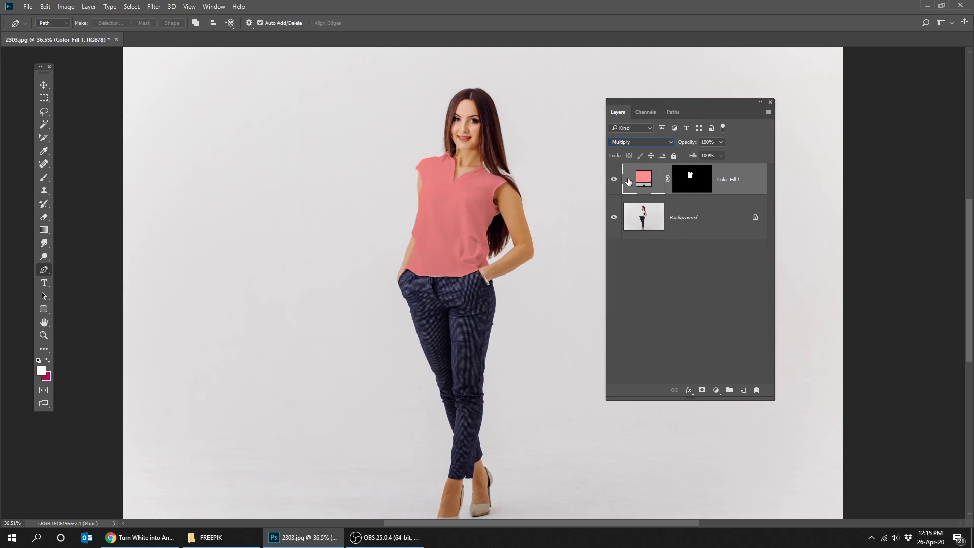
Step: Target the fill layer's mask and draw a Pen path around the uncolored collar sliver beside the hair strands
click(691, 178)
ctrl+click(505, 178)
ctrl+click(505, 178)
ctrl+click(505, 177)
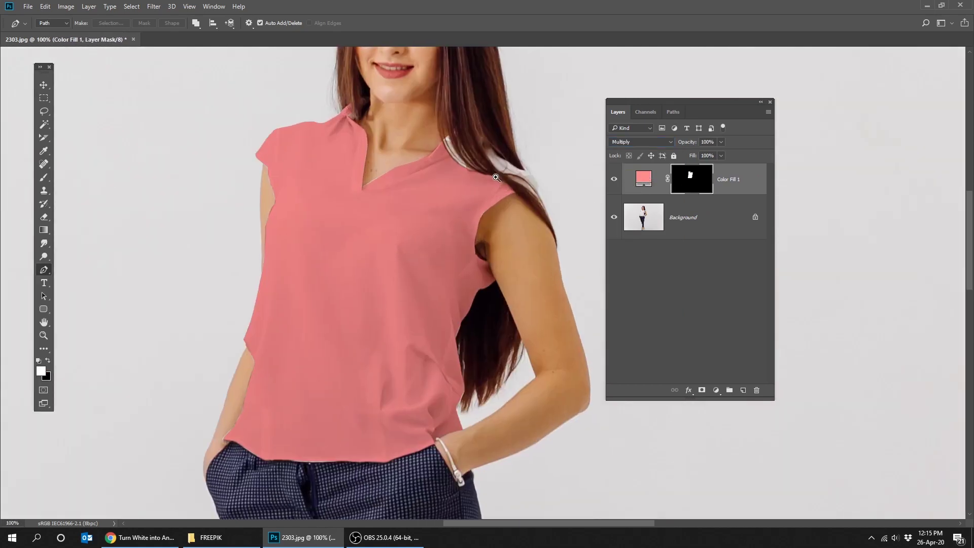
ctrl+click(504, 177)
ctrl+click(505, 177)
drag(467, 132, 373, 213)
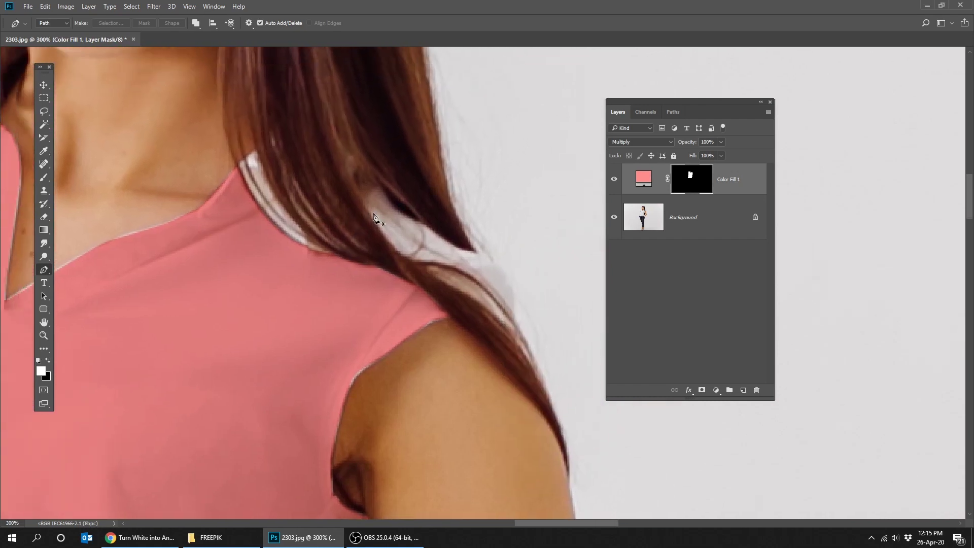
scroll(277, 178, up, 1)
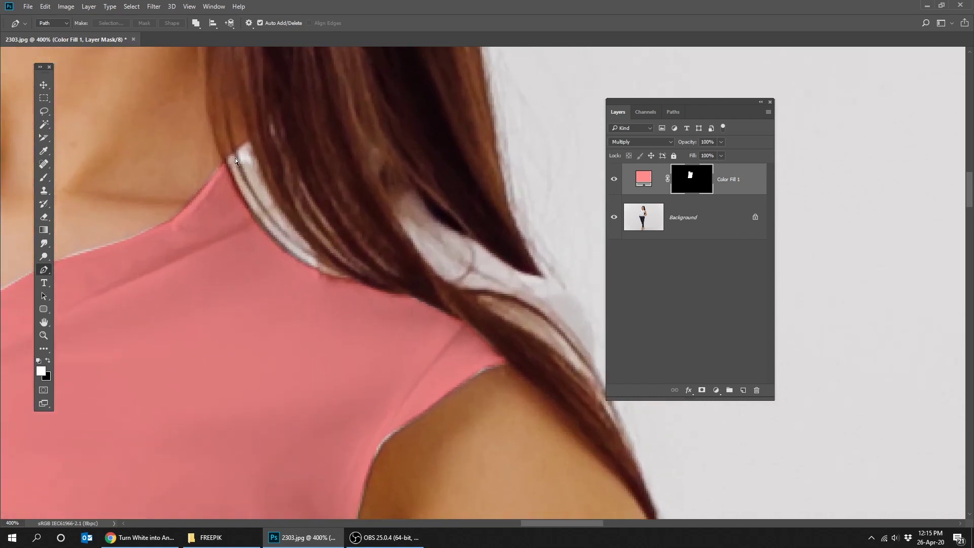
scroll(235, 162, up, 1)
click(204, 160)
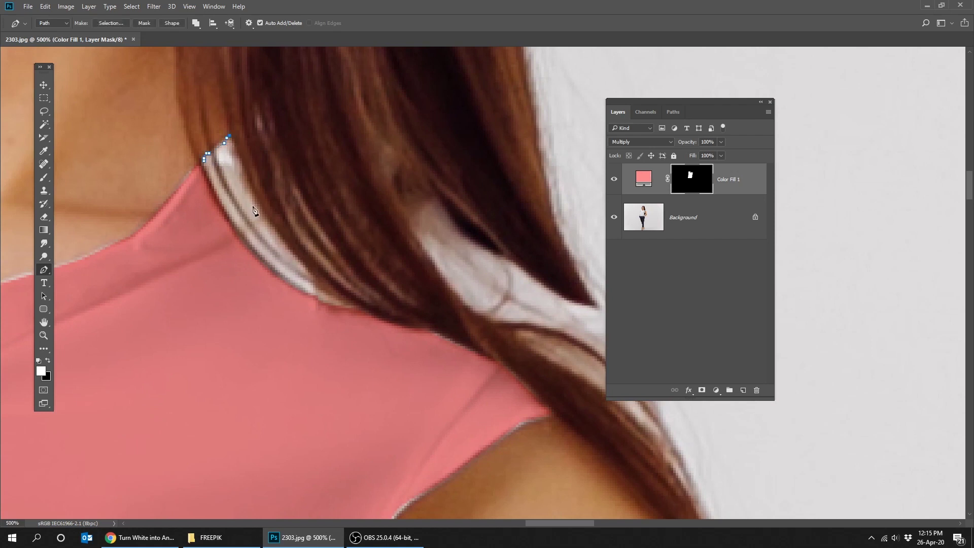
drag(265, 214, 276, 235)
drag(351, 300, 359, 308)
drag(358, 311, 350, 312)
Step: Convert the collar path into a selection, fill it with white on the mask, and deselect it
right_click(218, 179)
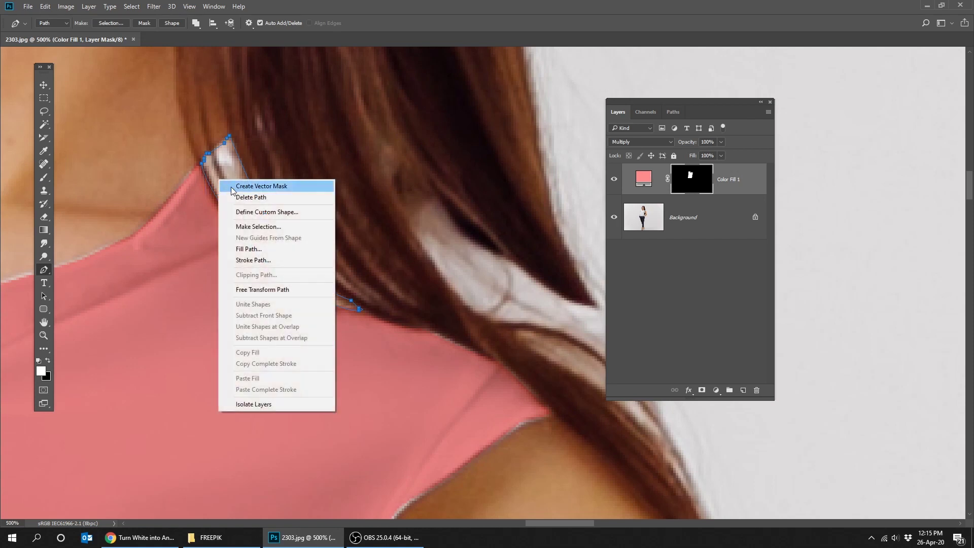
click(257, 224)
click(516, 148)
click(47, 360)
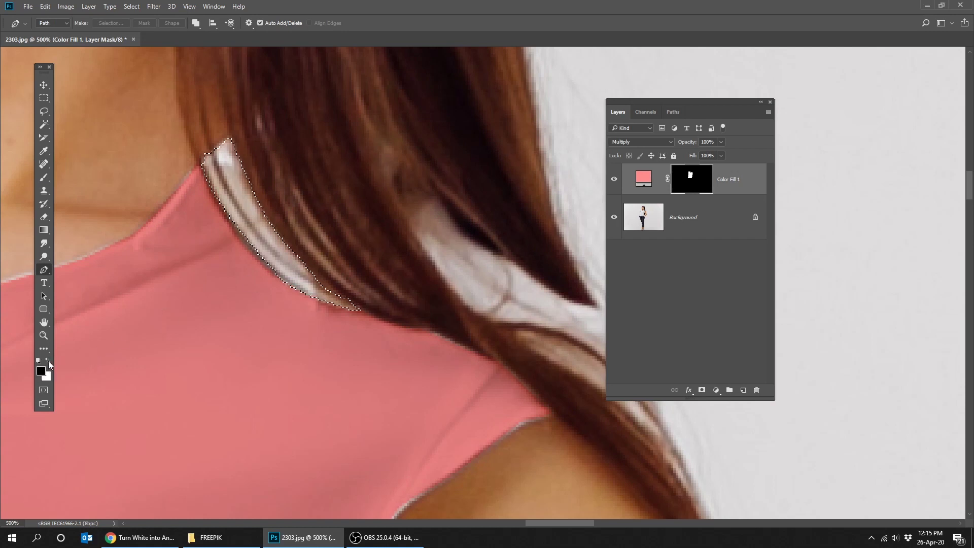
key(ctrl+BackSpace)
key(ctrl+d)
drag(291, 286, 240, 272)
scroll(241, 272, right, 1)
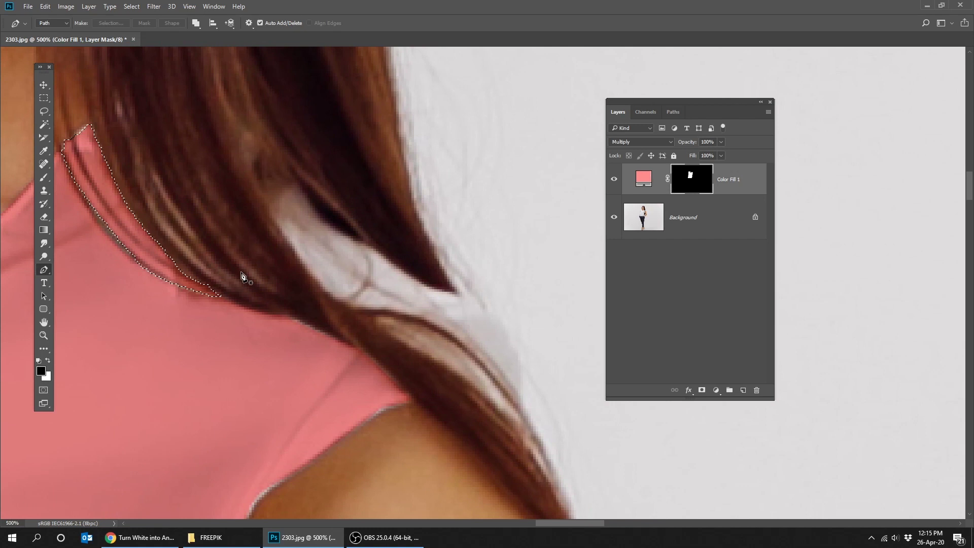
key(m)
key(p)
Step: Draw a closed Pen path around the uncolored shoulder patch between the hair strands
click(270, 210)
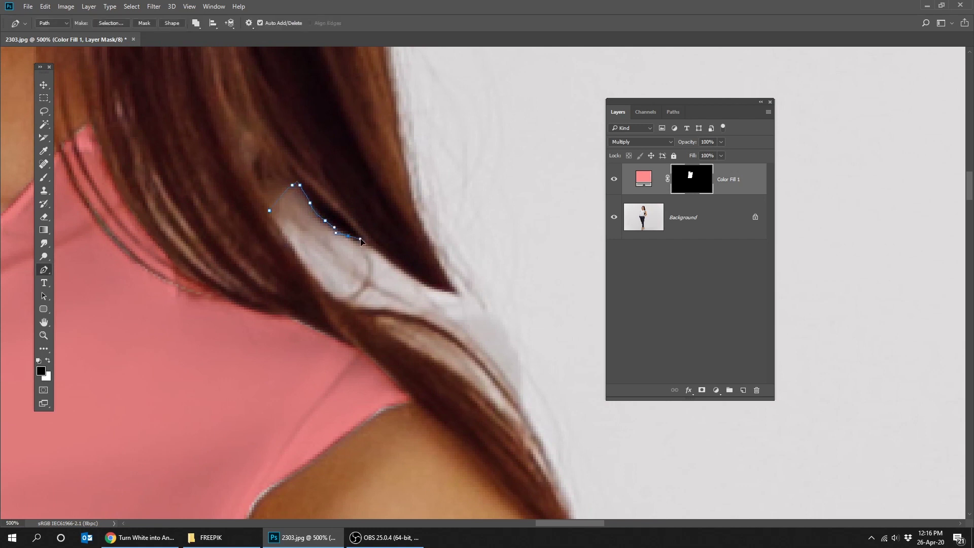
drag(483, 304, 497, 319)
drag(532, 392, 450, 212)
click(450, 229)
drag(430, 208, 424, 198)
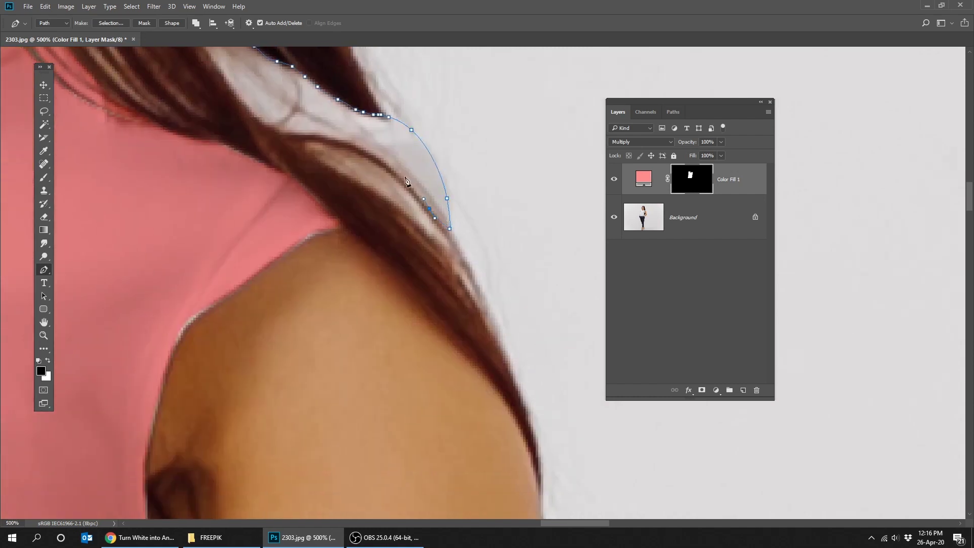
drag(271, 127, 330, 235)
click(257, 144)
Step: Convert the shoulder path into a selection and fill it with white on the layer mask
right_click(319, 187)
click(350, 233)
click(514, 152)
key(ctrl+BackSpace)
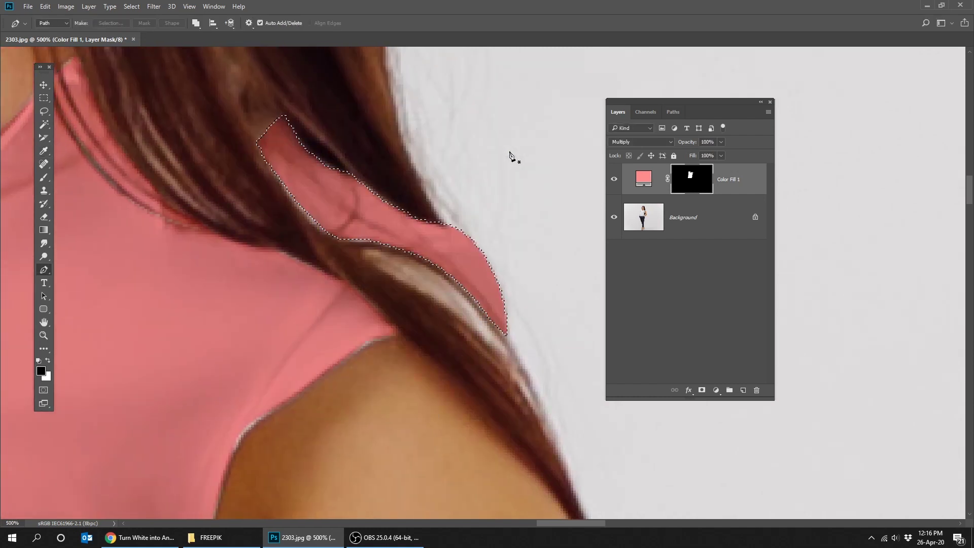
Step: Deselect and, with a small Eraser at 35% opacity, soften the mask edge where the shoulder patch meets the hair strands
key(ctrl+d)
key(e)
key([)
key([)
key([)
key([)
key([)
key([)
key([)
key([)
key([)
key([)
key([)
key([)
key([)
key([)
click(52, 23)
click(299, 137)
key([)
key([)
key([)
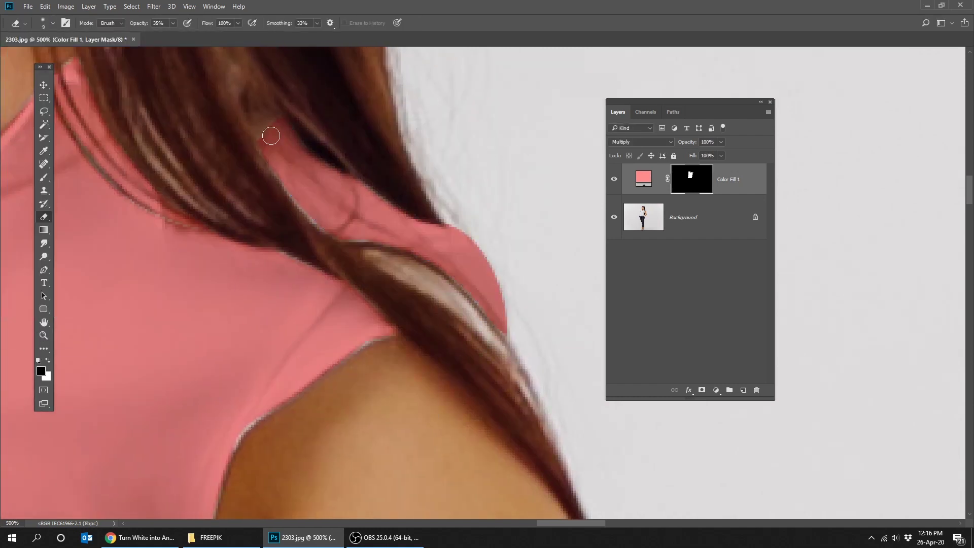
mouse_move(350, 245)
mouse_down()
mouse_move(436, 289)
mouse_move(542, 398)
mouse_move(526, 394)
mouse_move(451, 290)
mouse_up()
Step: Clean up the mask along the remaining hair and blouse edges with a smaller Eraser at an adjusted opacity
scroll(481, 324, up, 4)
key([)
key([)
key([)
mouse_move(226, 363)
mouse_down()
mouse_move(193, 375)
mouse_move(318, 244)
mouse_move(542, 98)
mouse_up()
mouse_move(259, 332)
mouse_down()
mouse_move(274, 285)
mouse_move(298, 276)
mouse_up()
drag(174, 23, 186, 34)
drag(237, 241, 242, 61)
key(ctrl+0)
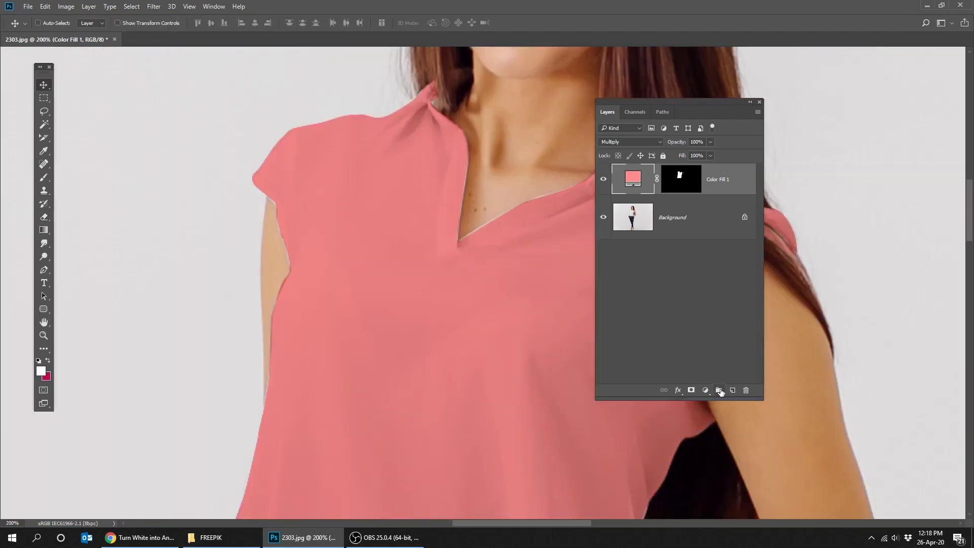
Step: Create a new layer group and give it a mask made from the fill layer's mask selection
click(720, 391)
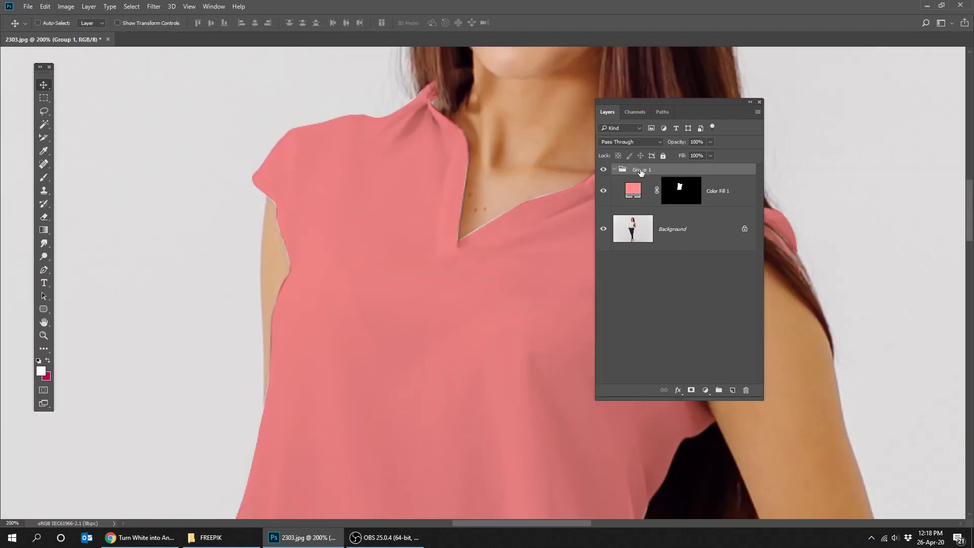
click(679, 189)
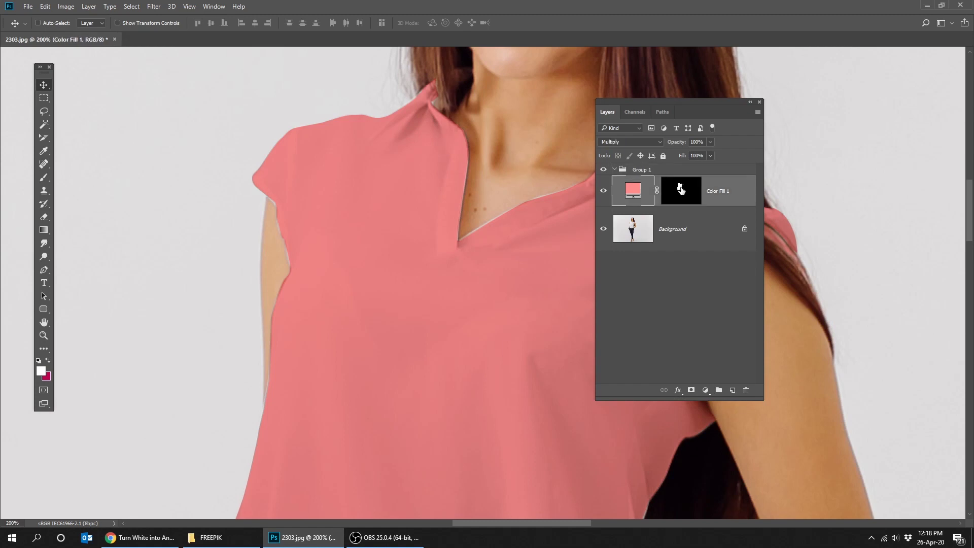
right_click(681, 190)
click(705, 236)
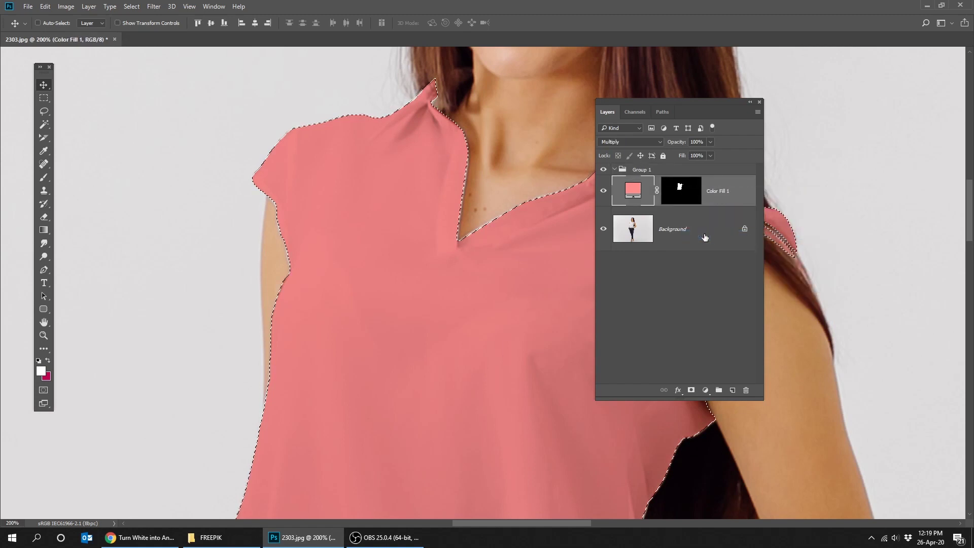
click(680, 169)
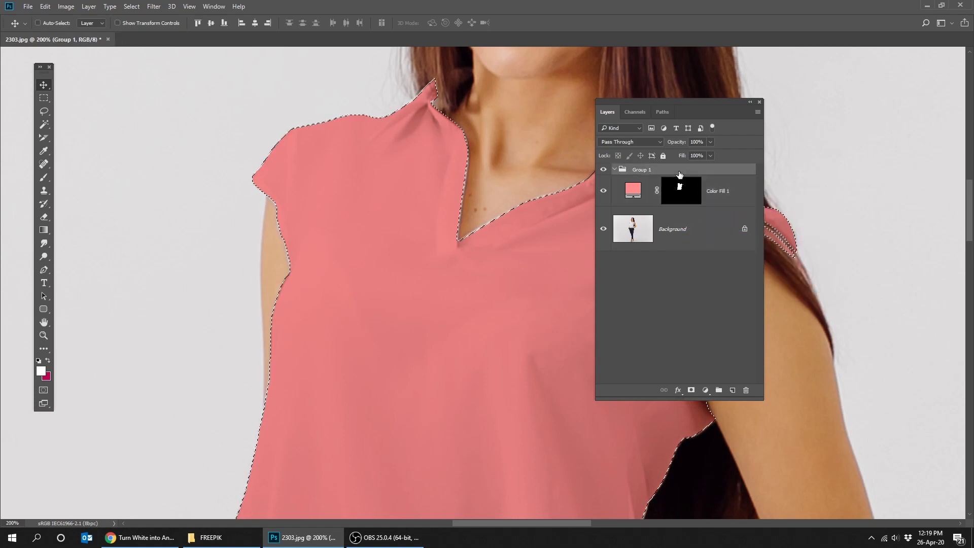
click(691, 390)
Step: Move the Color Fill 1 layer into Group 1 and delete the fill layer's own mask
click(720, 219)
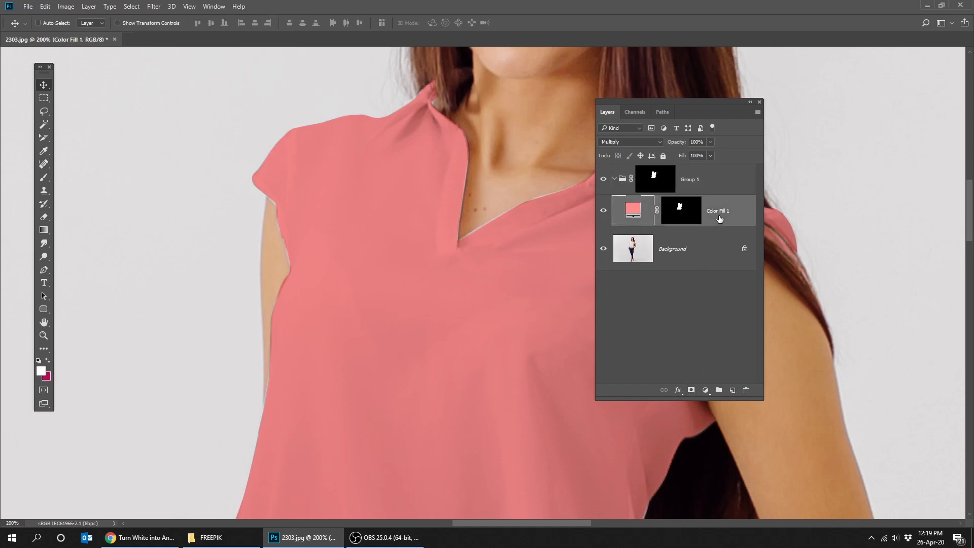
key(ctrl+])
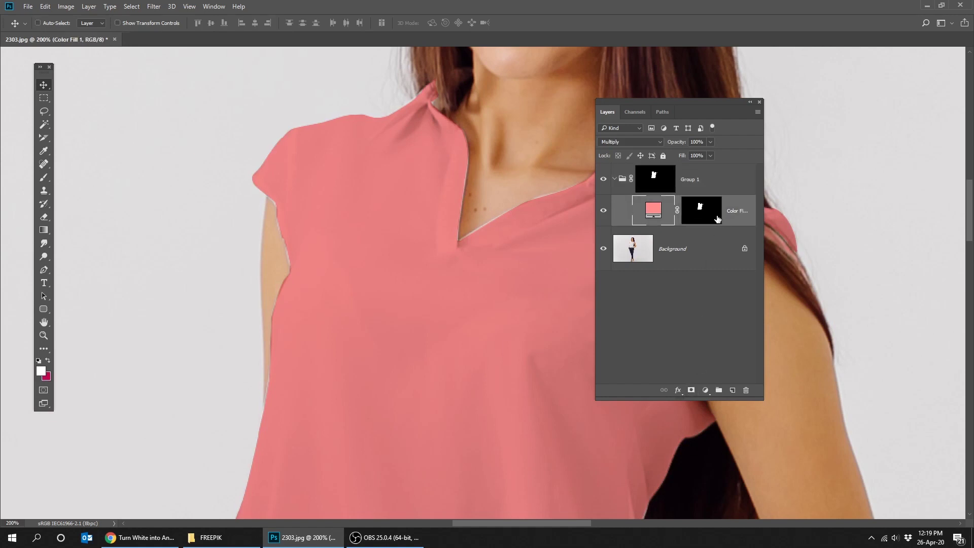
click(713, 224)
drag(747, 394, 746, 391)
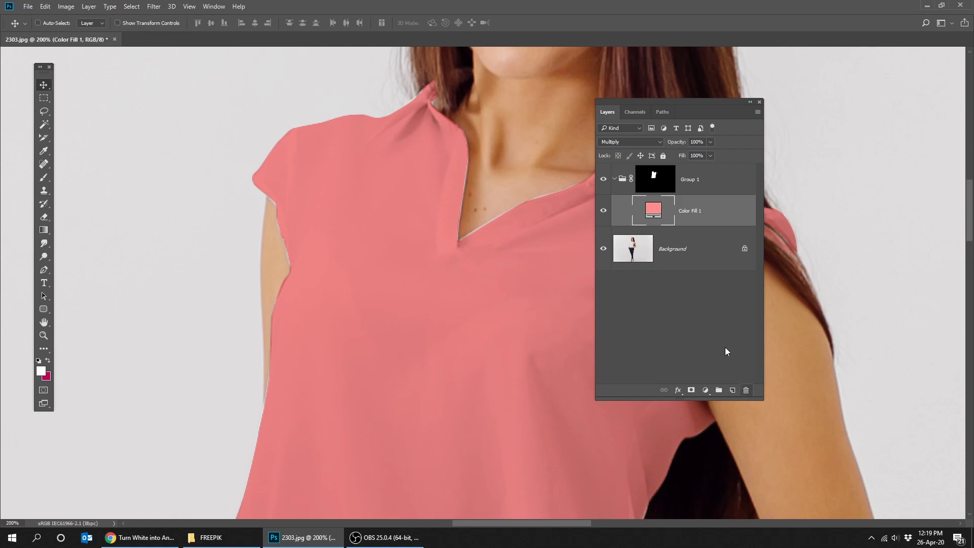
Step: Assign the red label color to Group 1
click(702, 184)
right_click(702, 182)
click(744, 453)
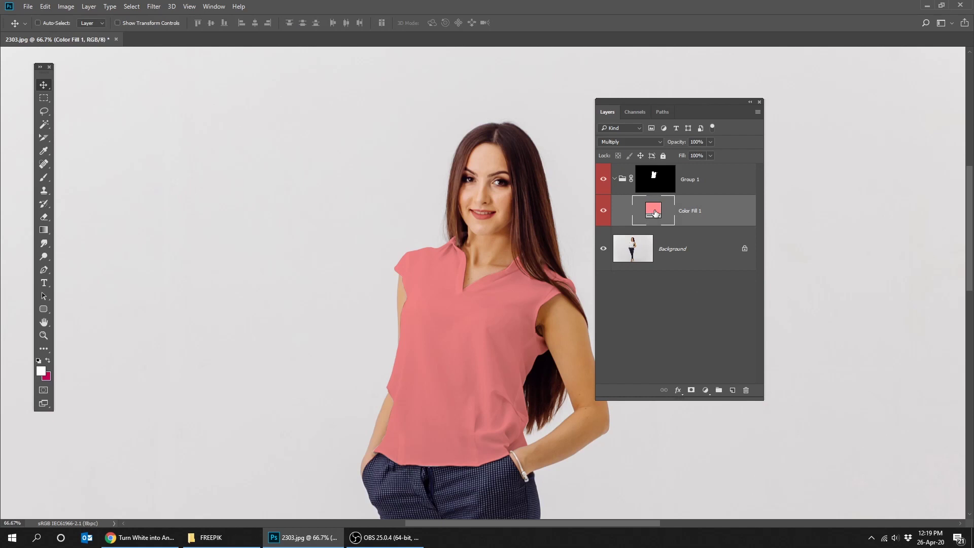
Step: Change the Color Fill 1 color to blue-violet 847efa
double_click(655, 213)
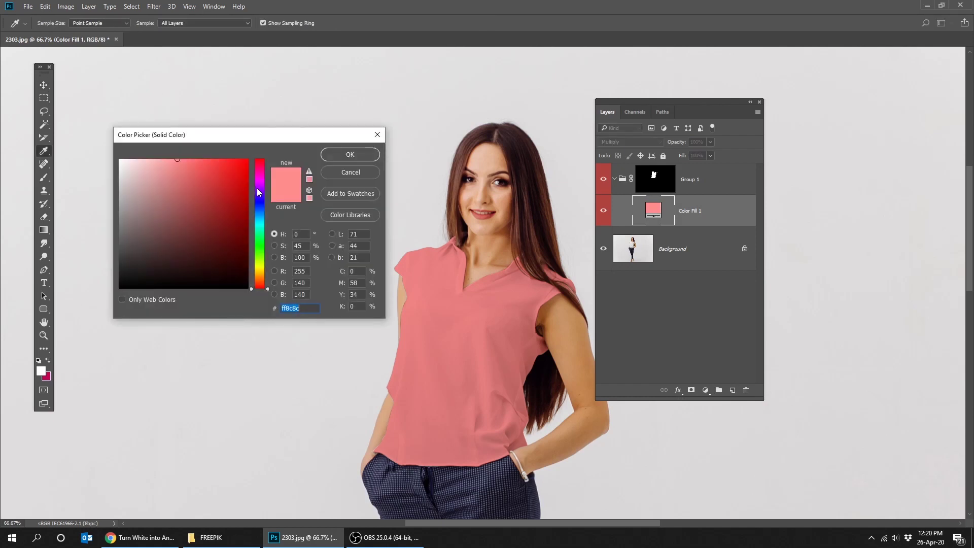
drag(256, 191, 258, 205)
drag(215, 163, 188, 162)
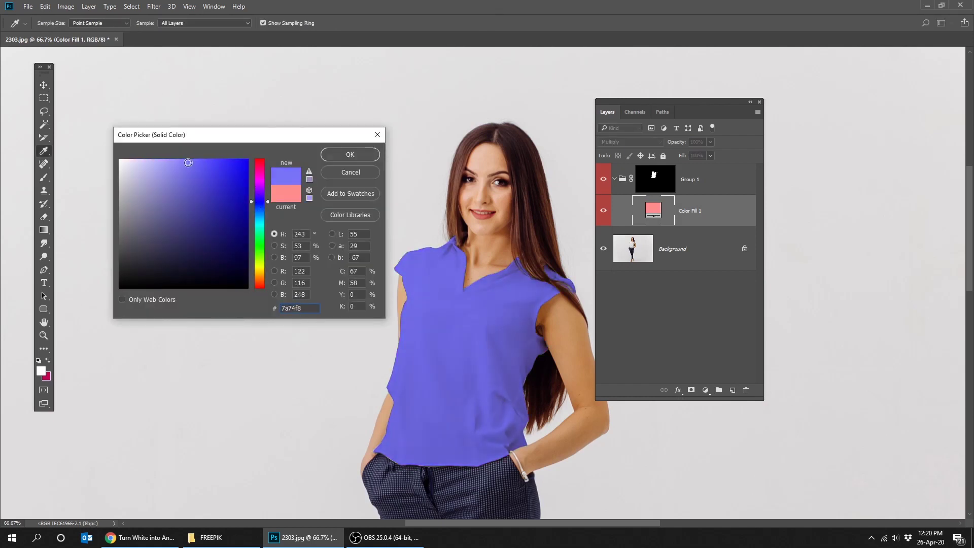
click(350, 154)
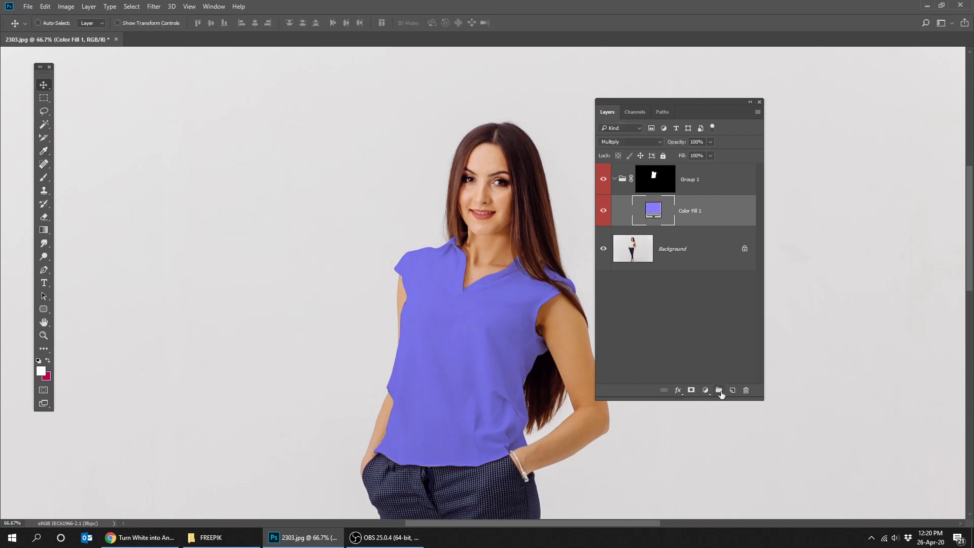
Step: Add a Curves adjustment above the fill layer and use on-image adjustment to deepen the blouse's shadows and raise its midtones to about 131
click(705, 390)
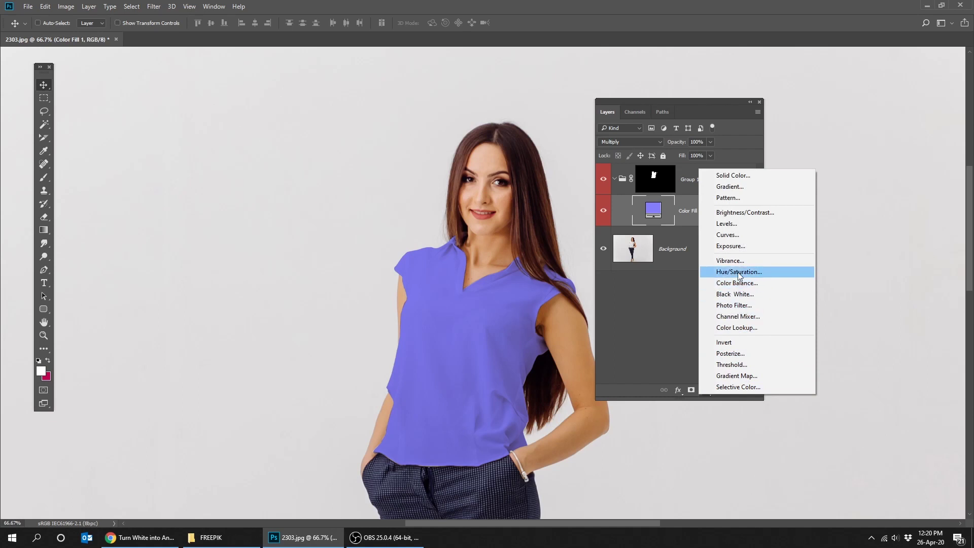
click(741, 235)
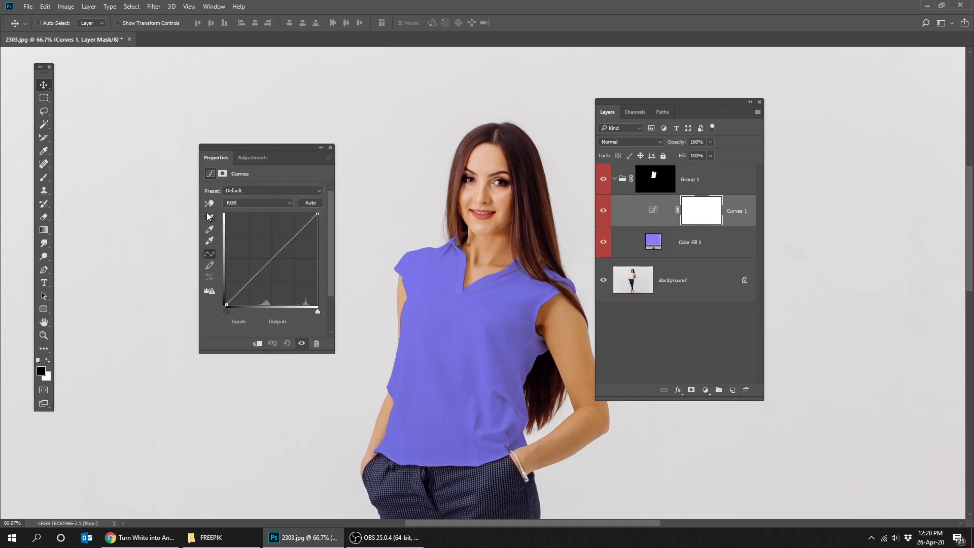
click(210, 203)
ctrl+click(459, 269)
ctrl+click(458, 264)
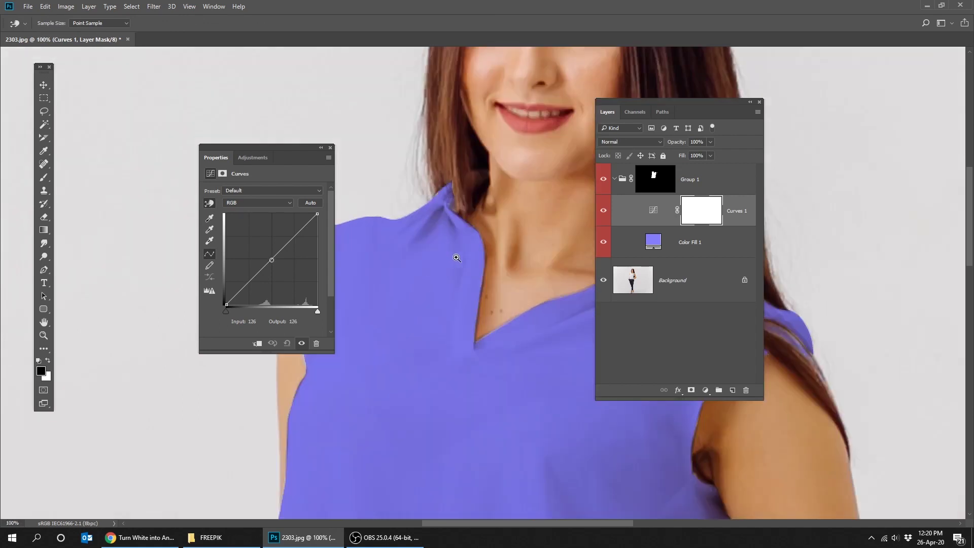
ctrl+click(457, 259)
drag(431, 189, 431, 224)
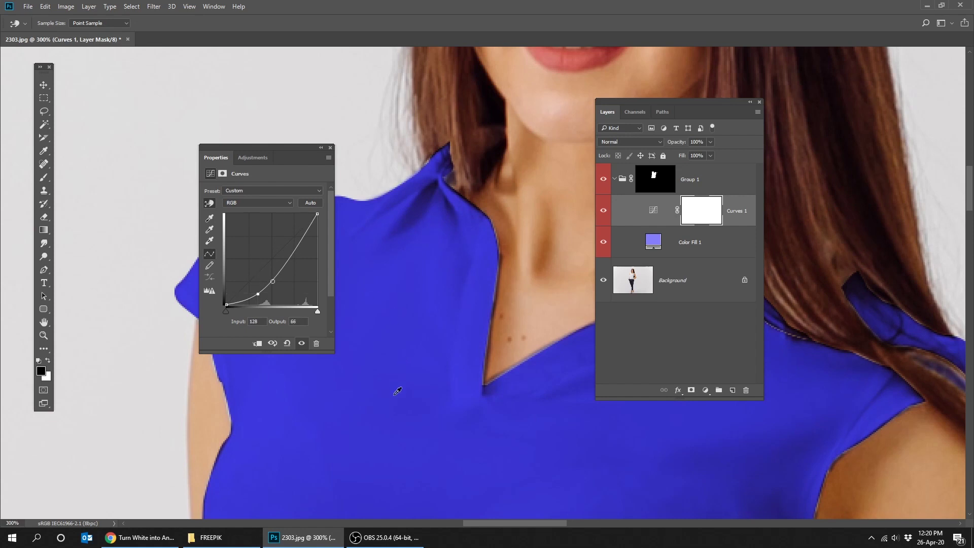
drag(390, 427, 393, 391)
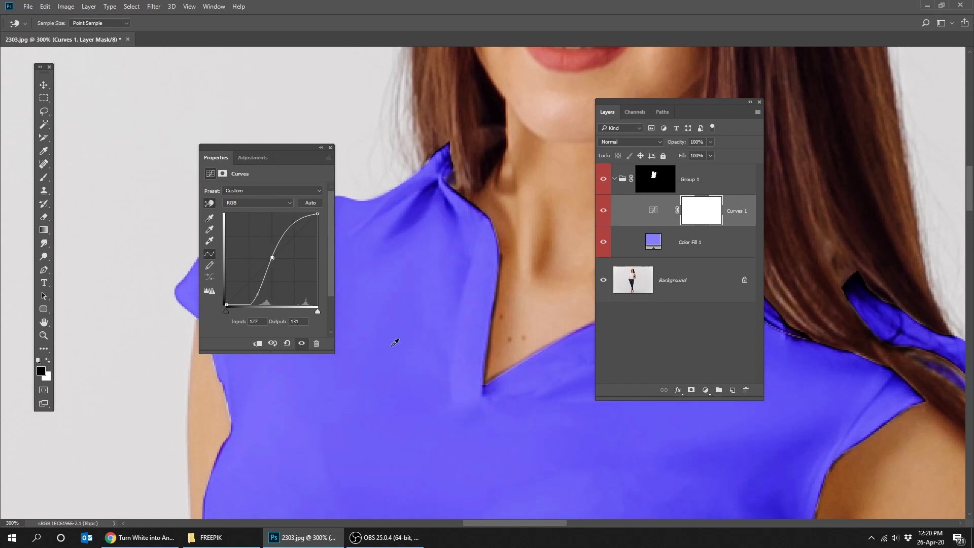
click(331, 148)
Step: Review the recolored blouse on the whole figure and check the contents of Group 1
key(ctrl+minus)
key(ctrl+minus)
key(ctrl+minus)
key(ctrl+minus)
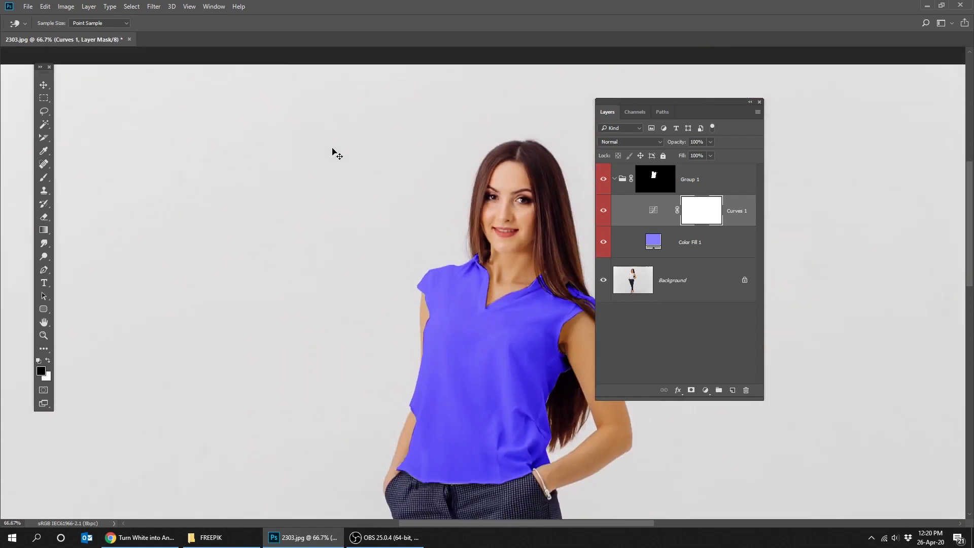
drag(481, 255, 381, 192)
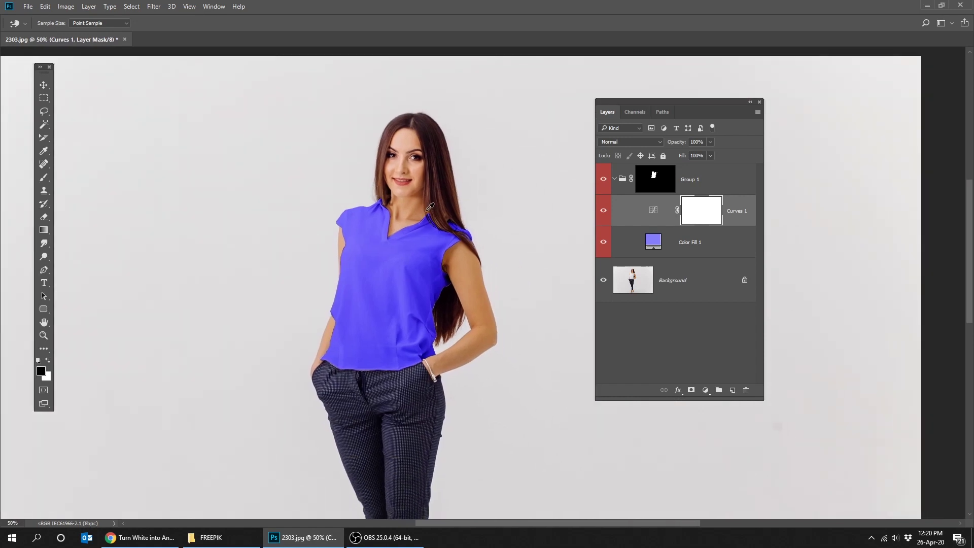
key(ctrl+minus)
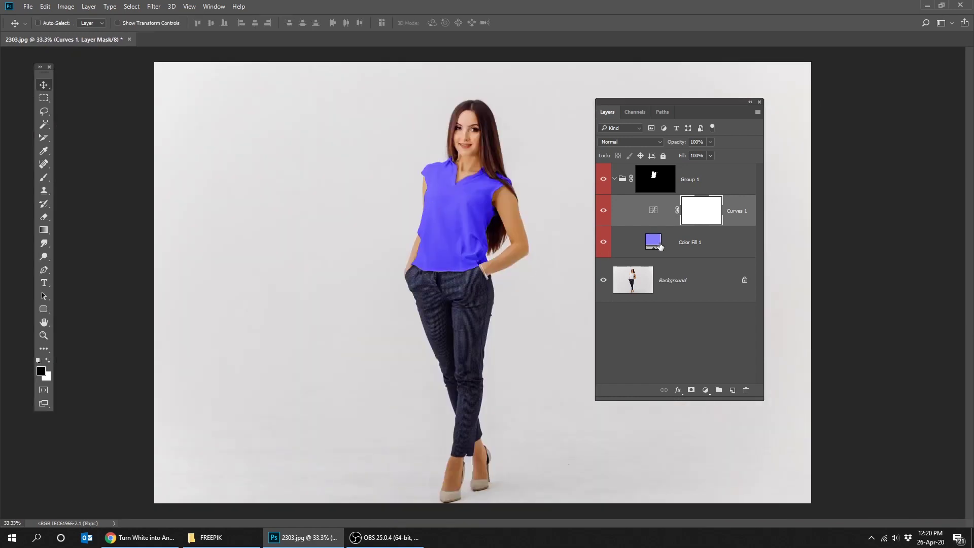
click(615, 179)
click(615, 180)
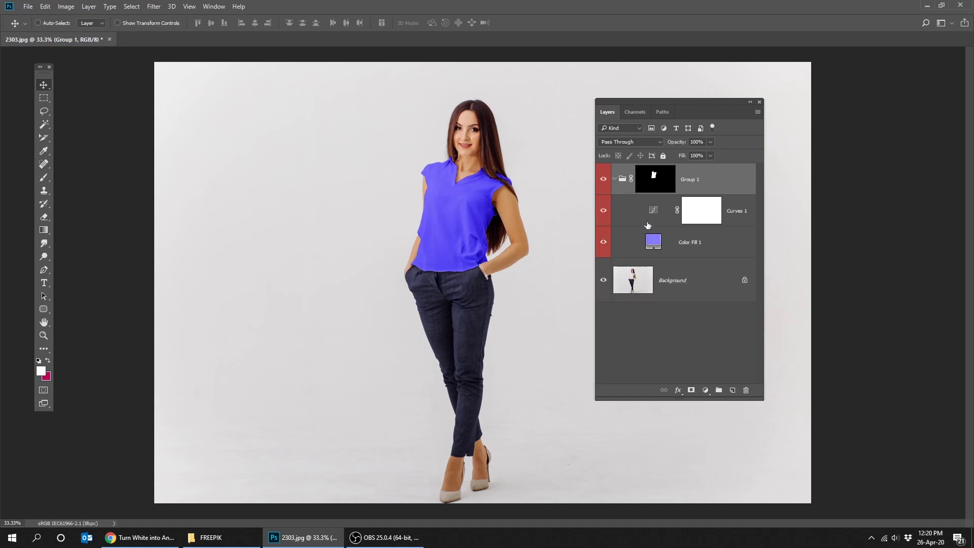
Step: Change the Color Fill 1 color to light purple d696fe
double_click(656, 244)
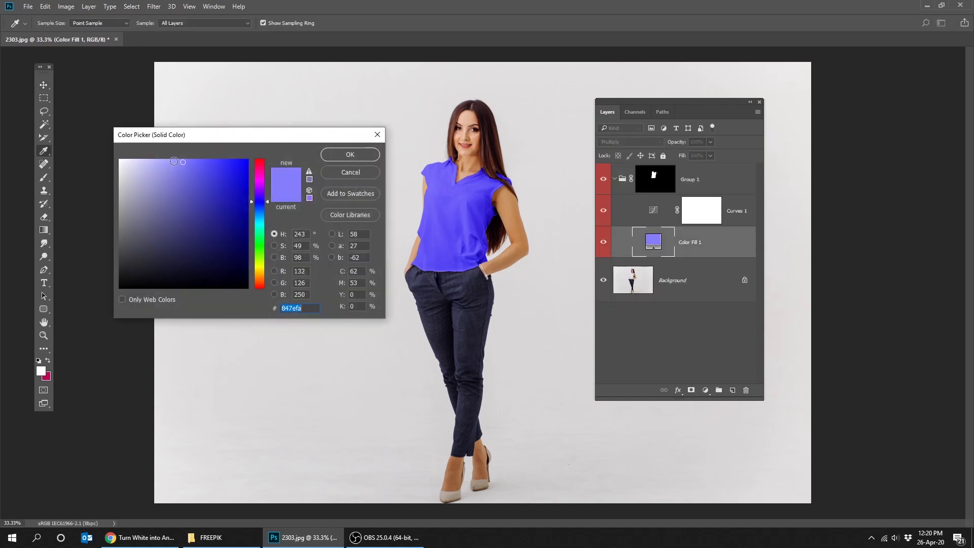
click(174, 161)
drag(175, 161, 177, 161)
drag(265, 133, 220, 130)
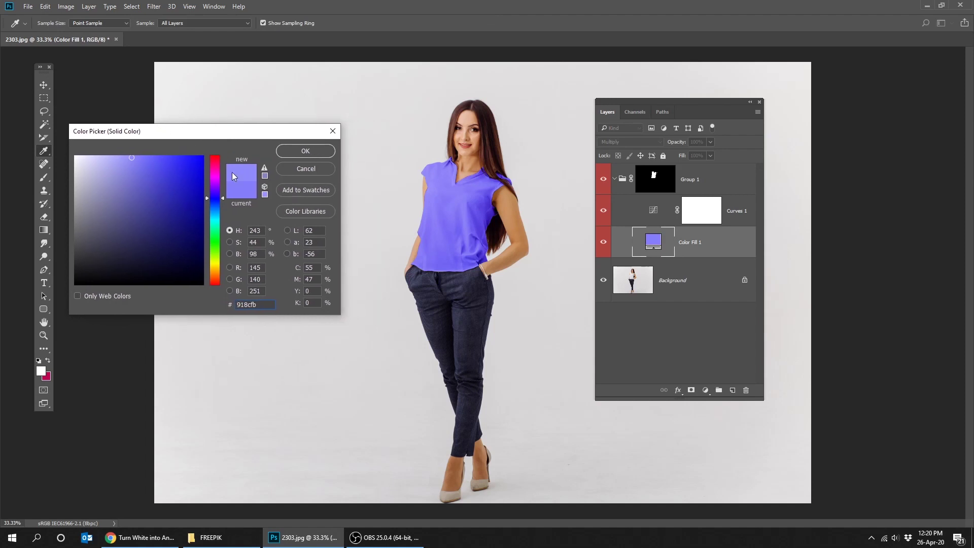
click(214, 164)
drag(212, 163, 210, 186)
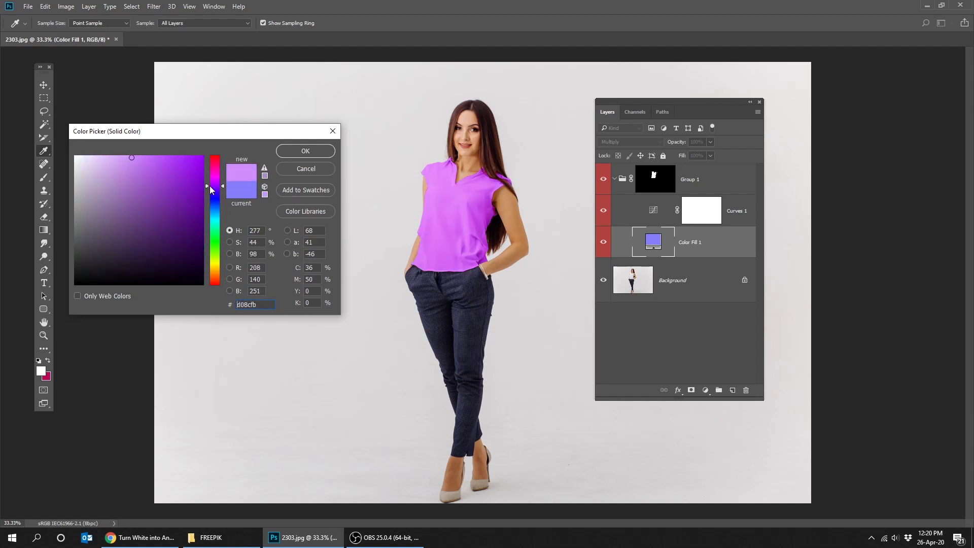
click(127, 156)
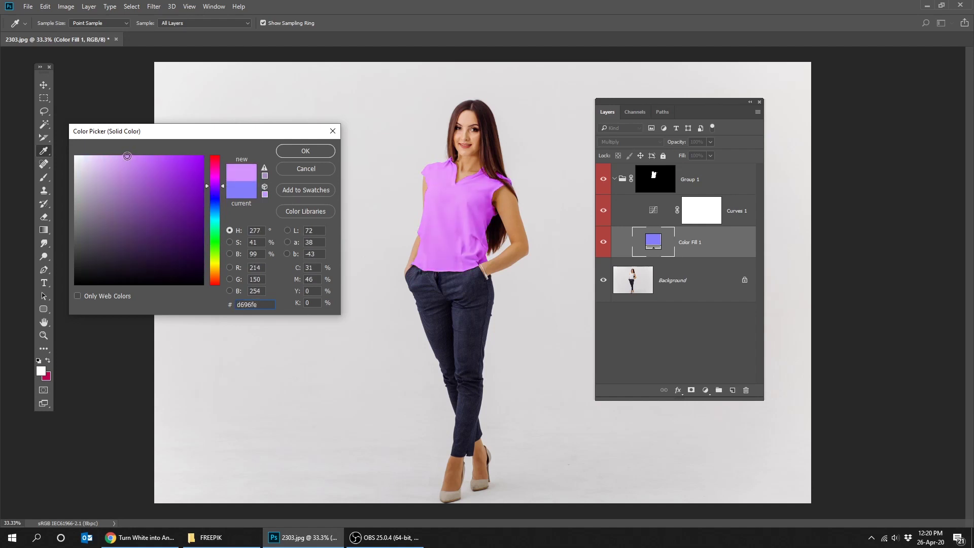
click(306, 150)
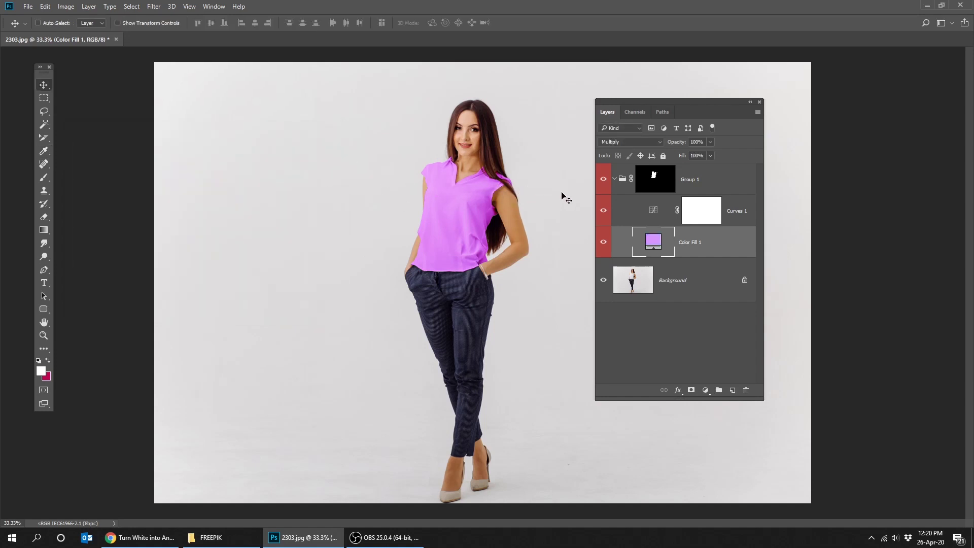
Step: Collapse Group 1 and hide all panels to view the finished image
click(615, 180)
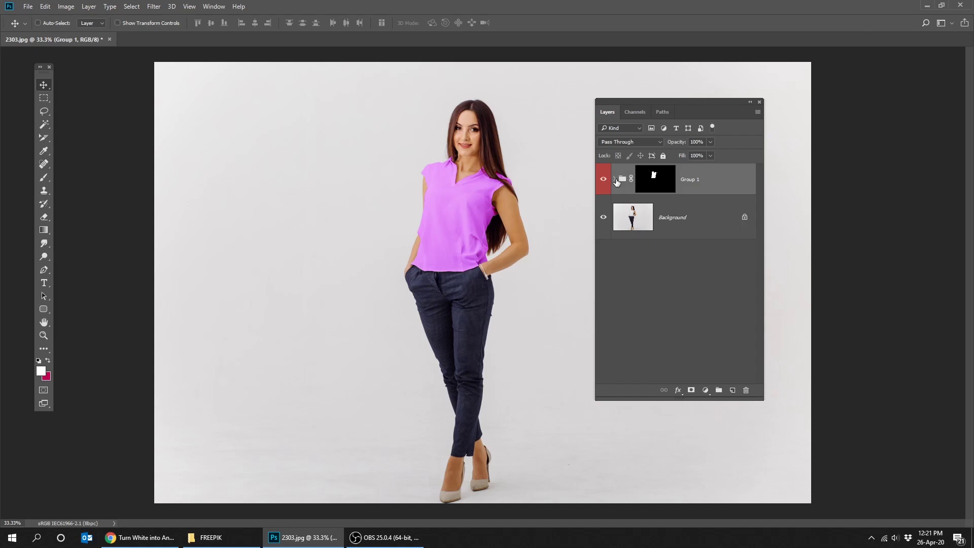
key(Tab)
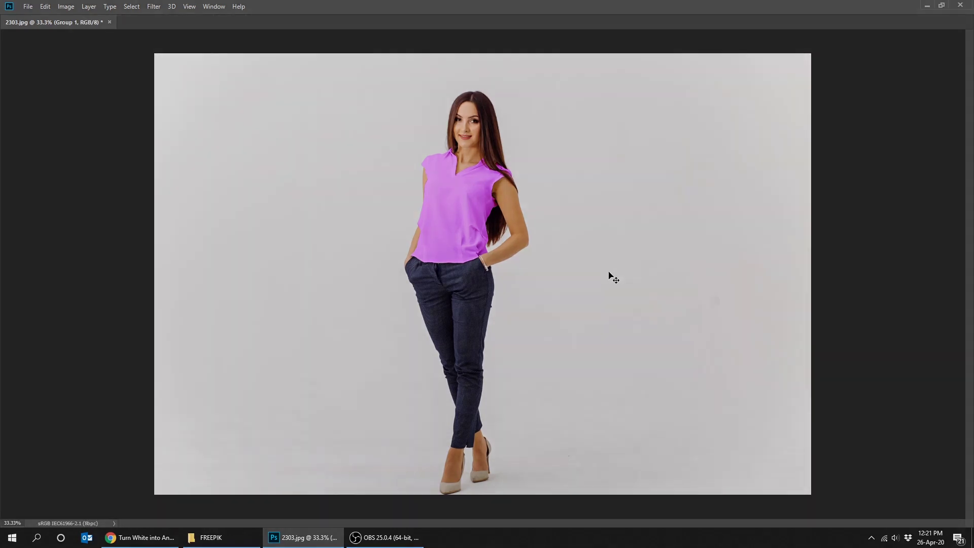